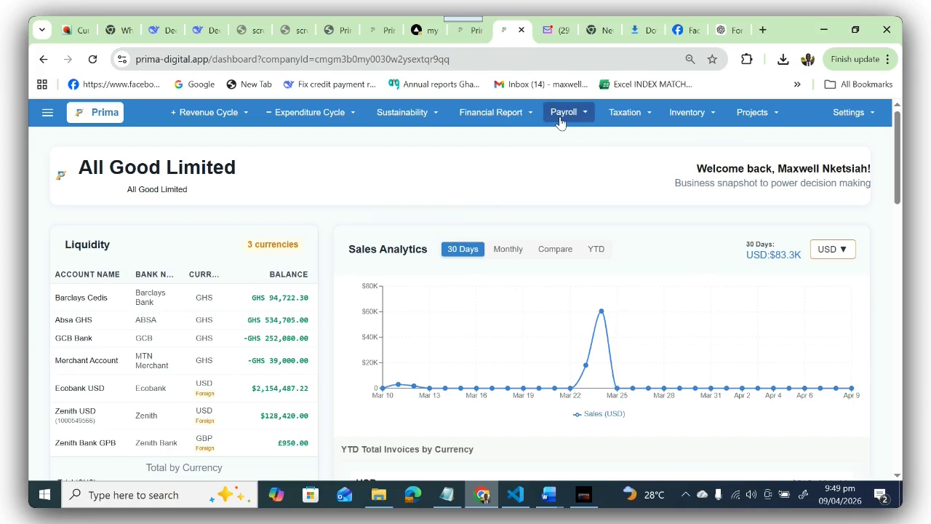
View the new-employee registration form from the Employees list, and open the PAYE tax settings for 2026
left_click(559, 117)
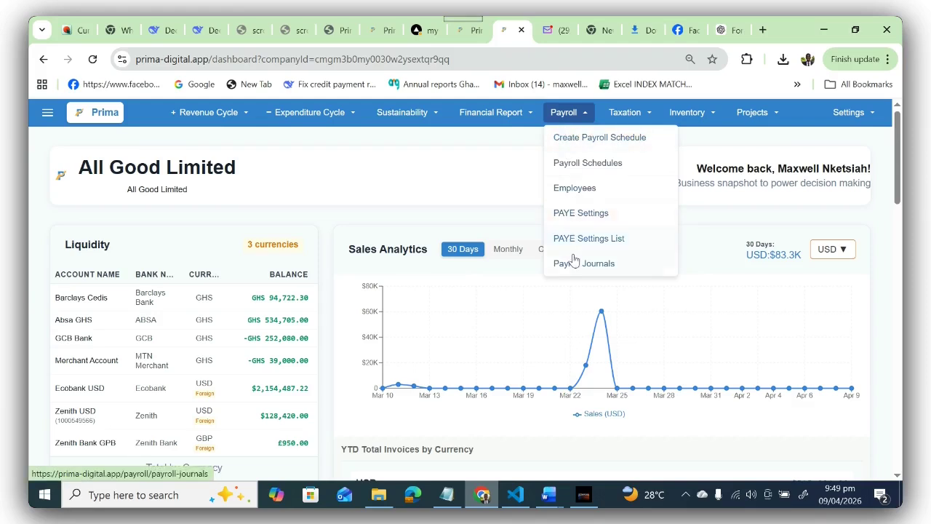
left_click(582, 191)
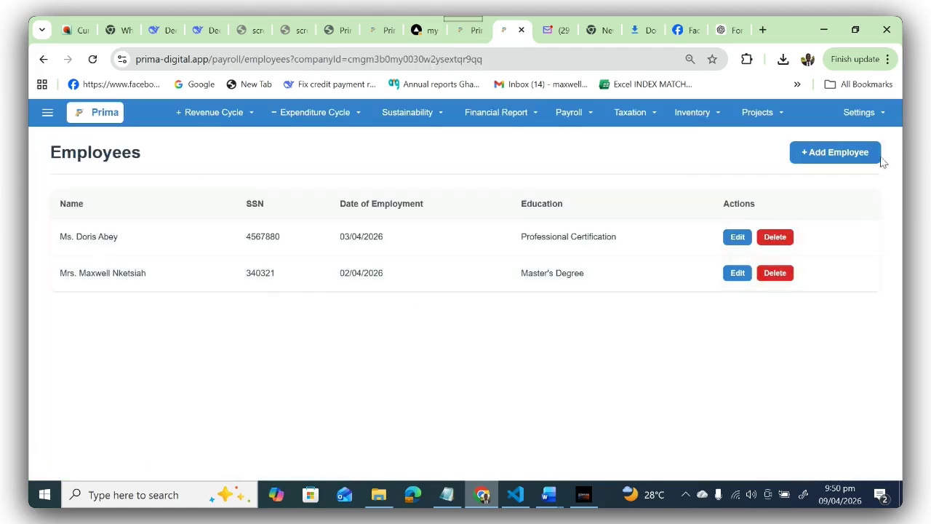
left_click(848, 159)
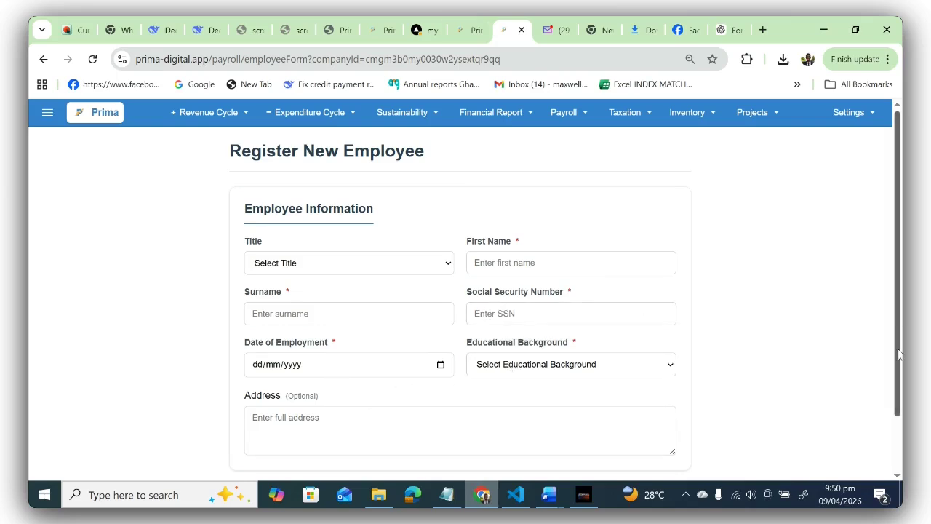
scroll(899, 354, "down", 1)
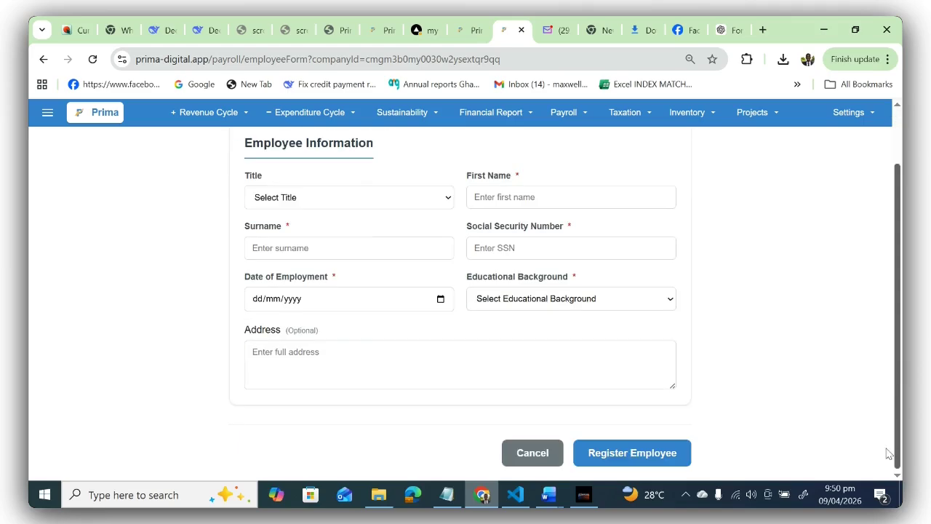
left_click(560, 117)
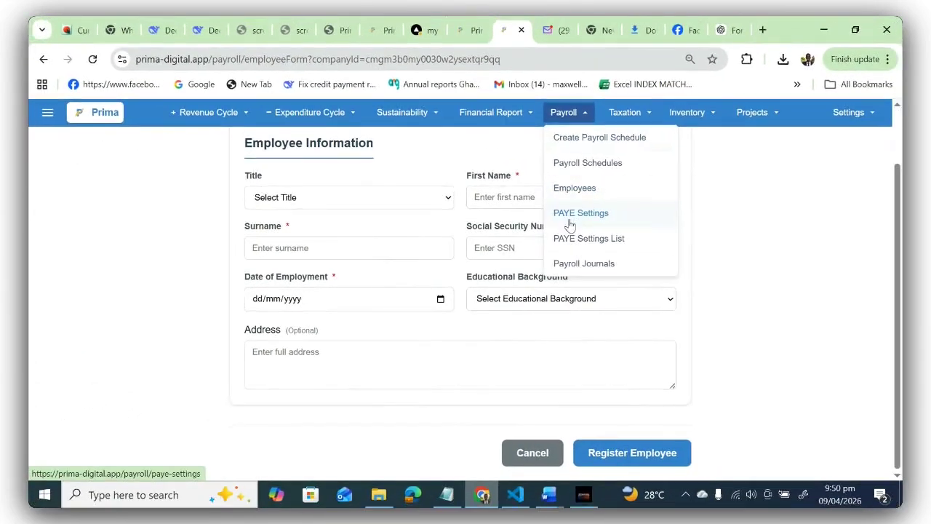
left_click(569, 219)
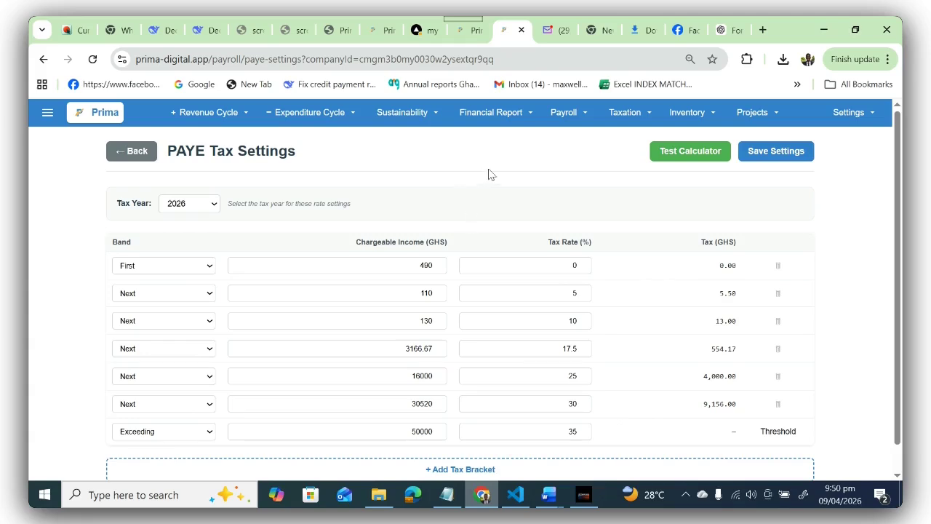
Start a new payroll schedule and examine the choices for Tier 3 contribution, non-cash benefits, cash allowances, overtime and bonus payment
left_click(567, 116)
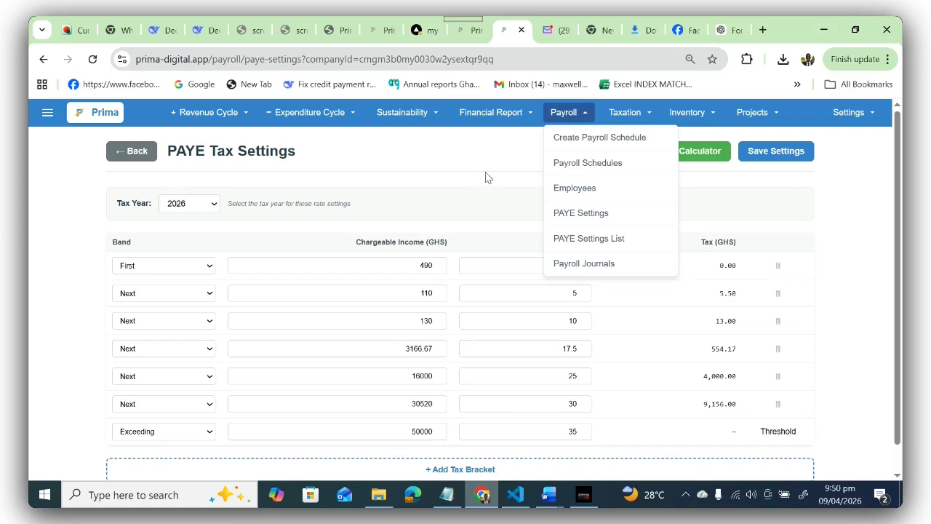
left_click(567, 150)
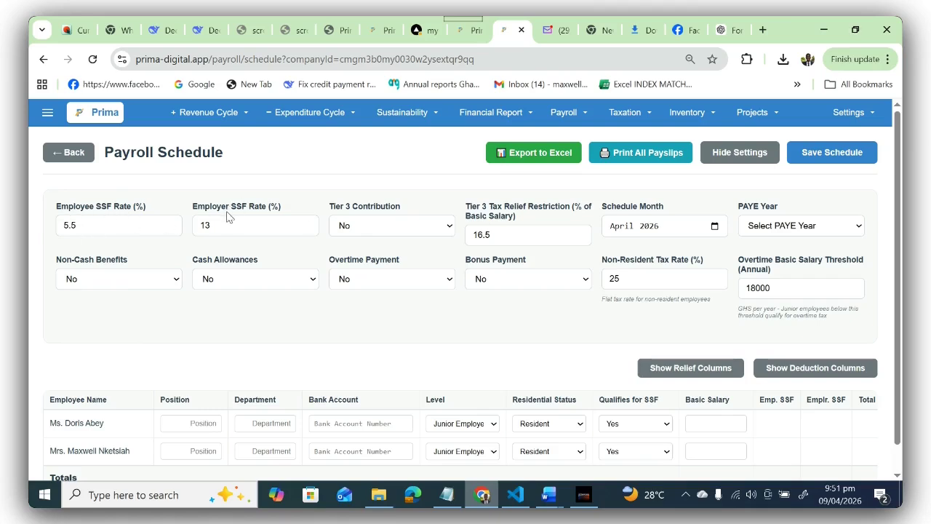
left_click(360, 237)
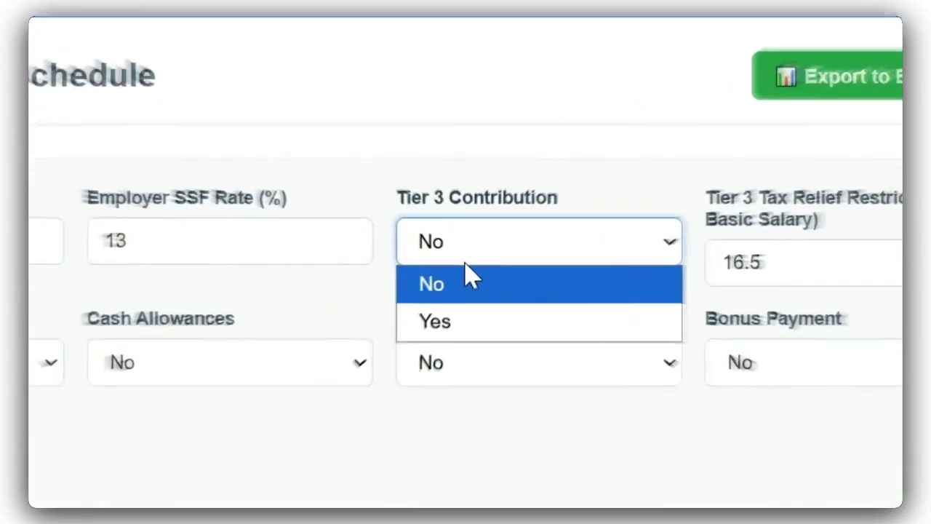
left_click(198, 465)
left_click(226, 221)
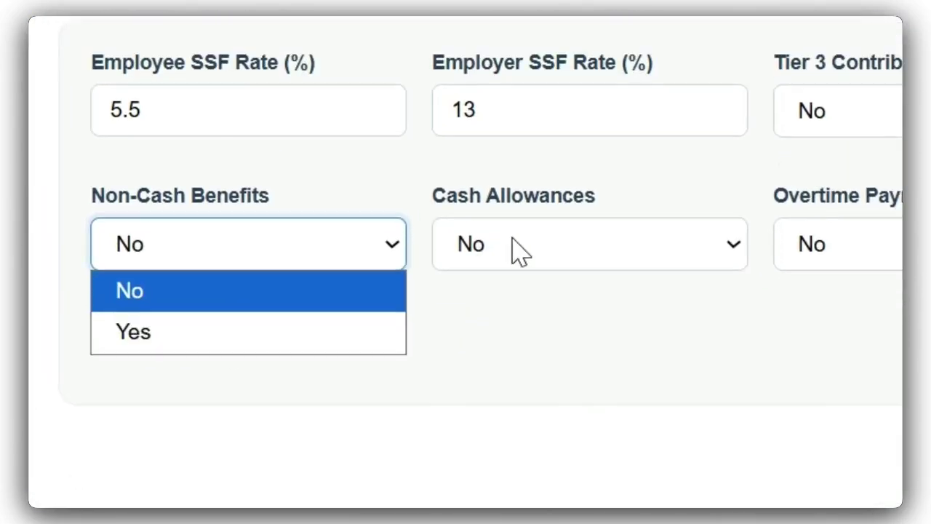
left_click(531, 243)
left_click(536, 255)
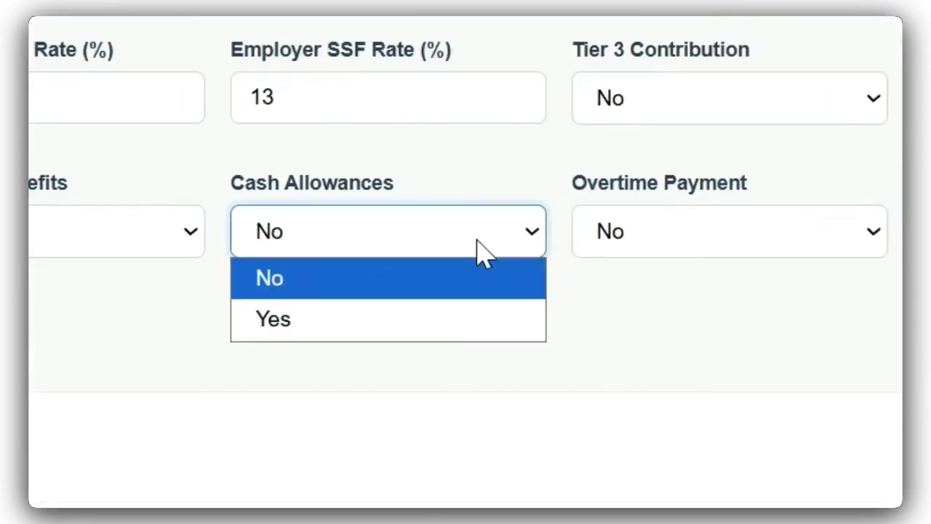
left_click(483, 251)
left_click(692, 230)
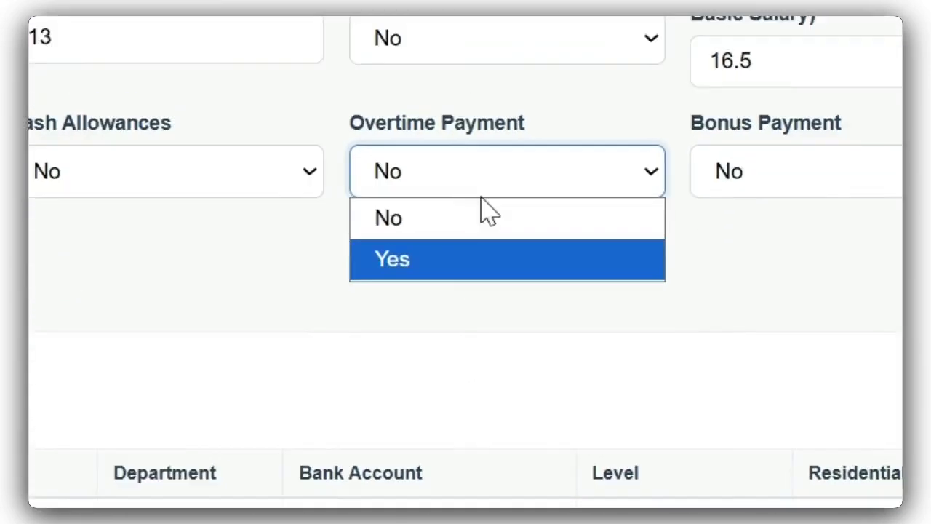
left_click(815, 147)
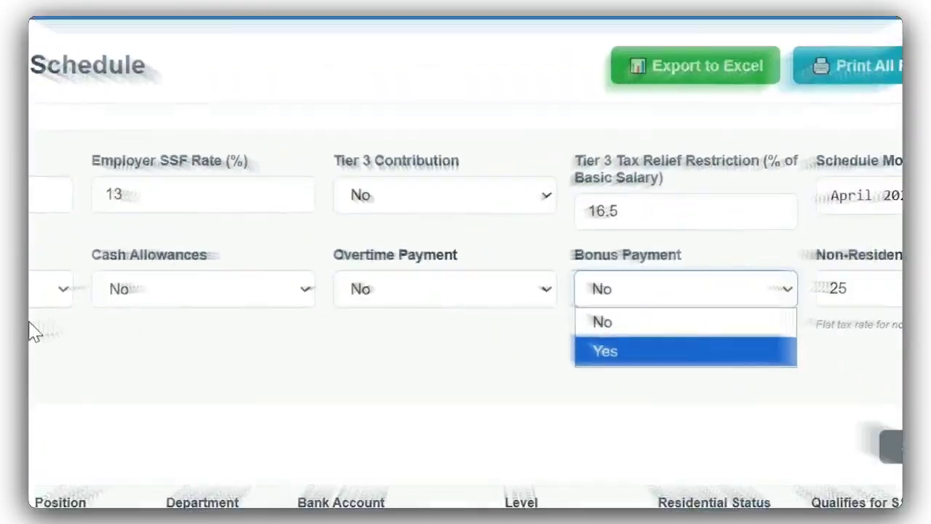
left_click(31, 325)
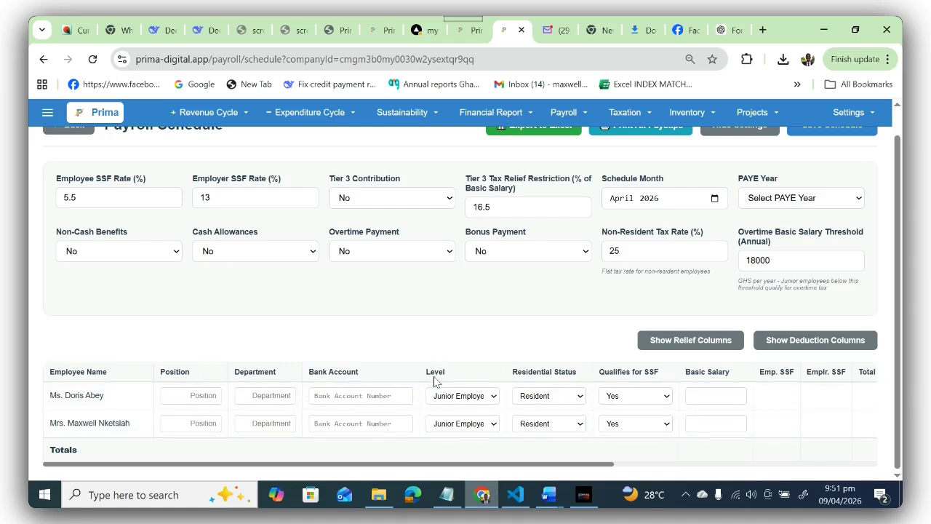
Check the level options for the first employee and set that employee's basic salary to 7000
left_click(465, 397)
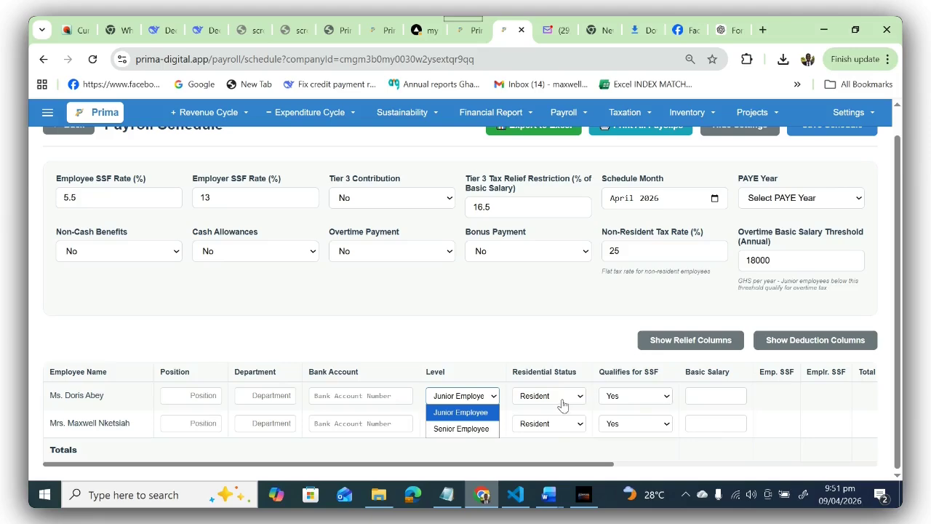
left_click_drag(558, 464, 666, 455)
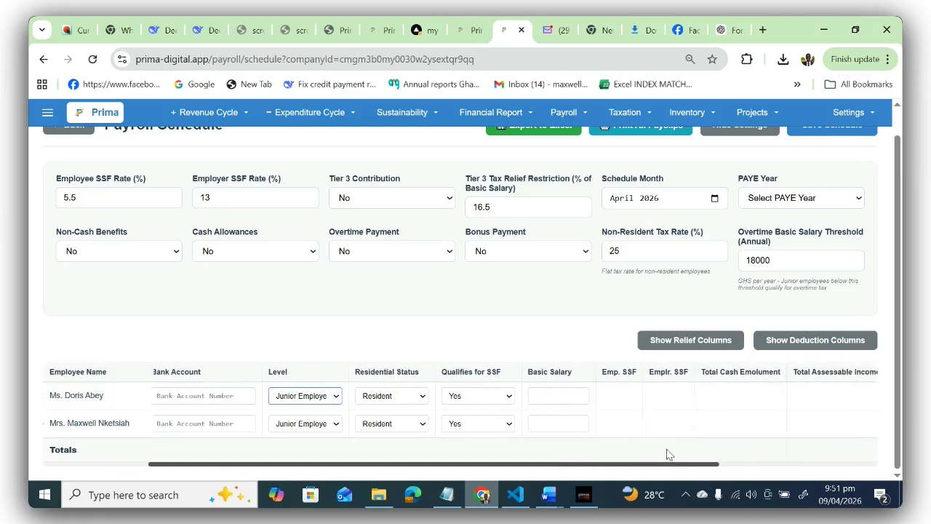
left_click(560, 397)
type("7")
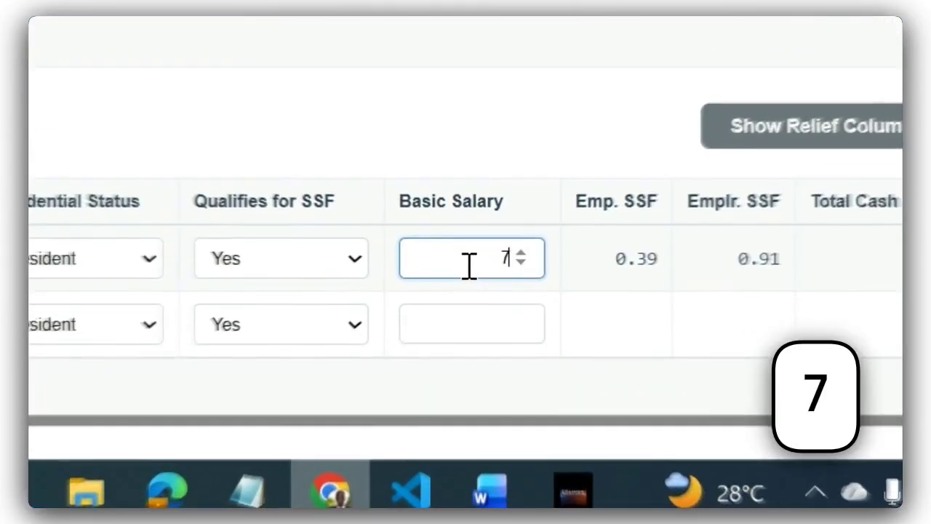
type("000")
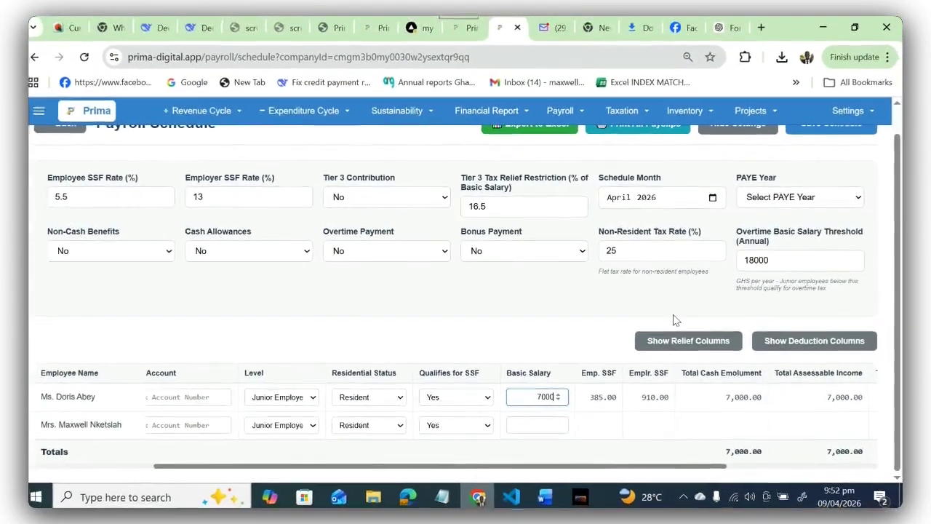
Set the schedule's PAYE year to 2026 so that PAYE tax is calculated
left_click_drag(618, 465, 782, 483)
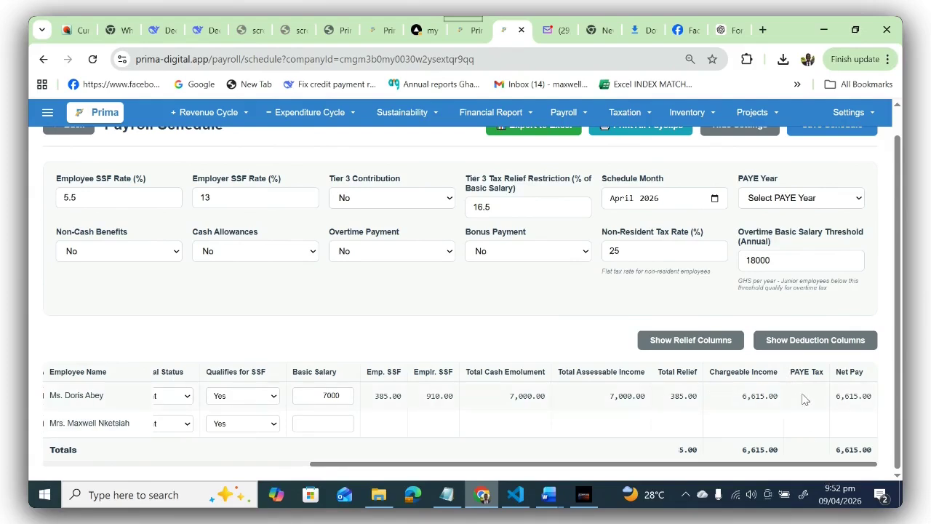
left_click(790, 198)
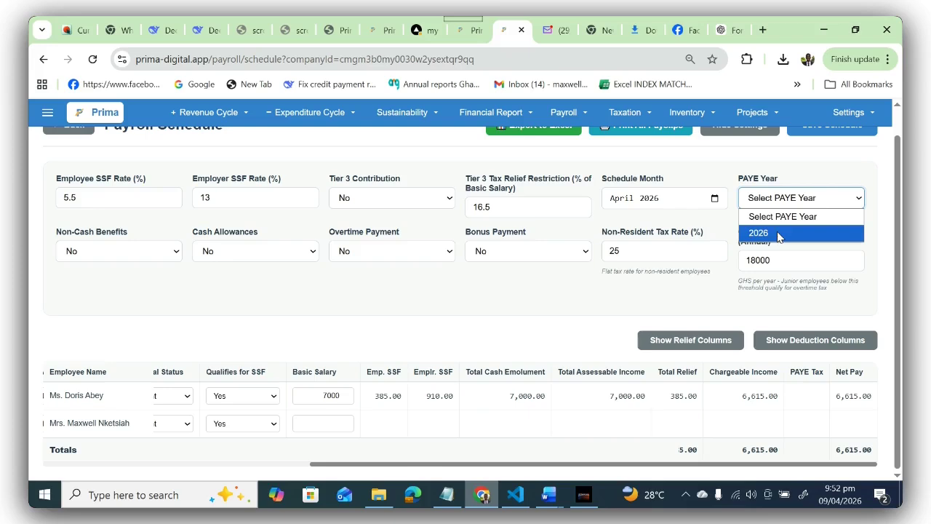
left_click(778, 235)
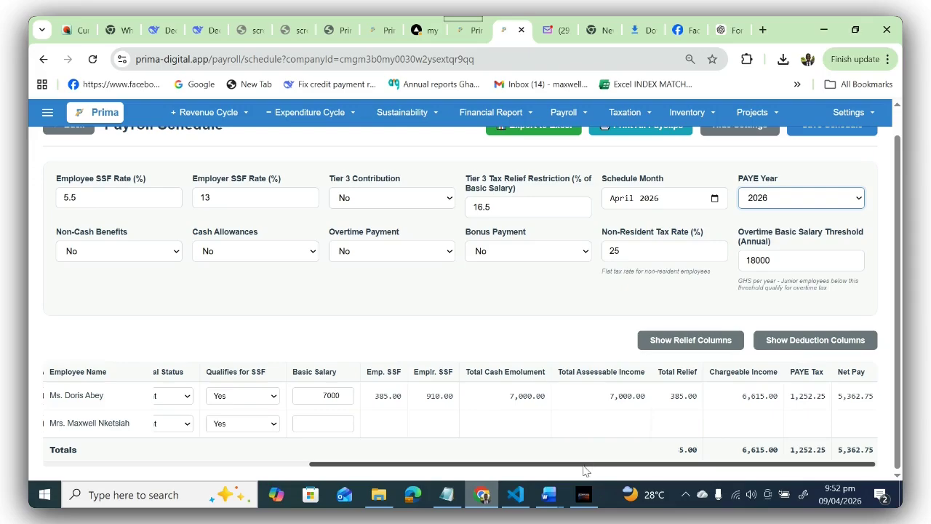
Set the second employee's basic salary to 6000 and view the calculated columns
left_click_drag(493, 461, 398, 446)
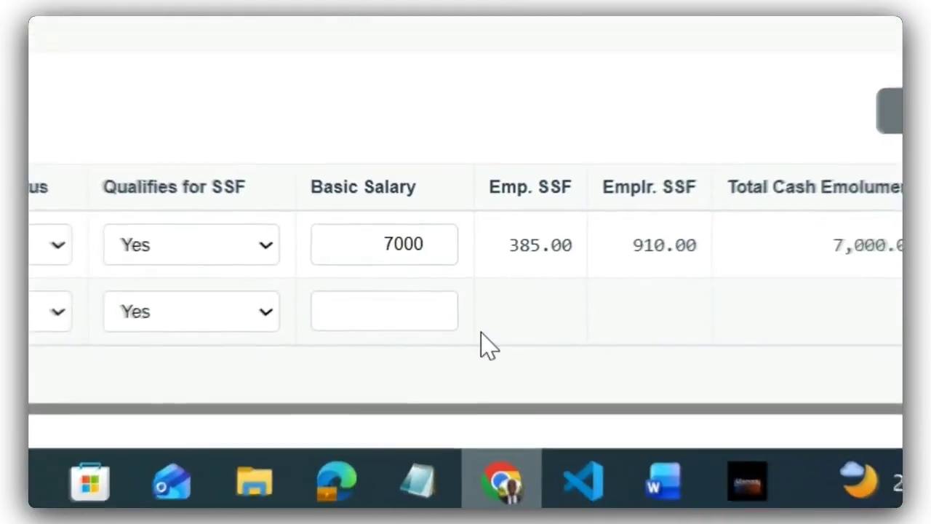
left_click(368, 310)
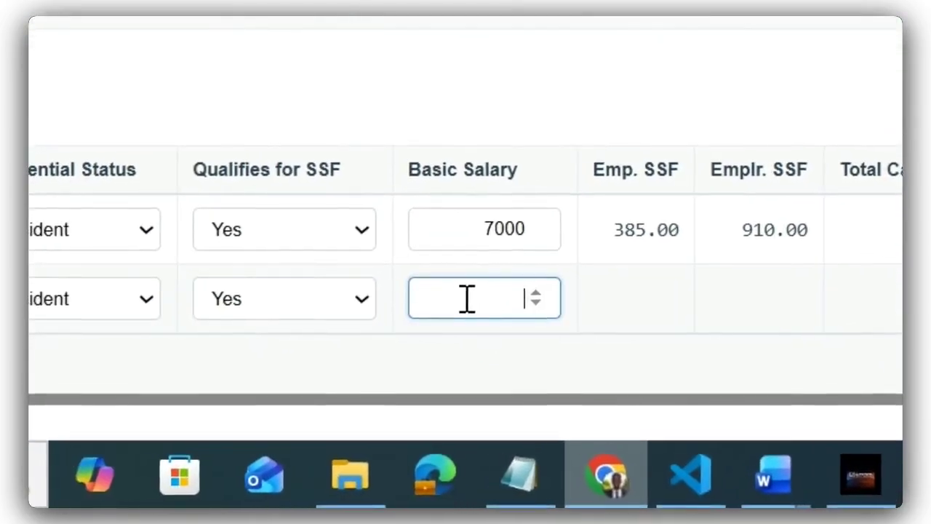
type("6000")
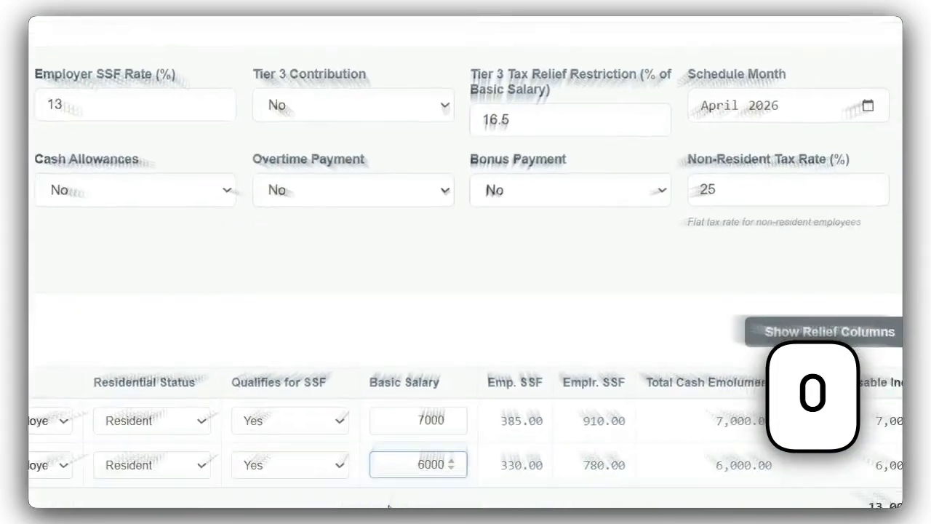
left_click_drag(389, 507, 421, 509)
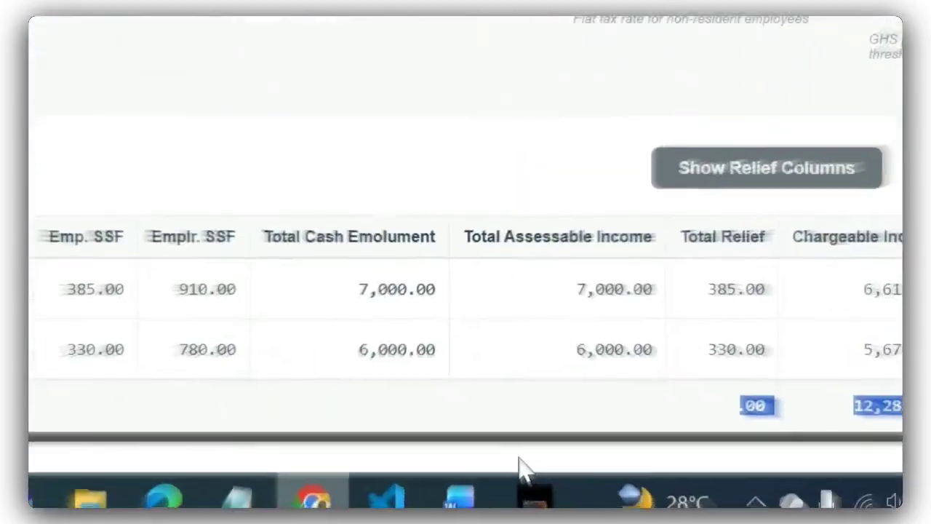
Save the payroll schedule for April 2026
left_click(442, 72)
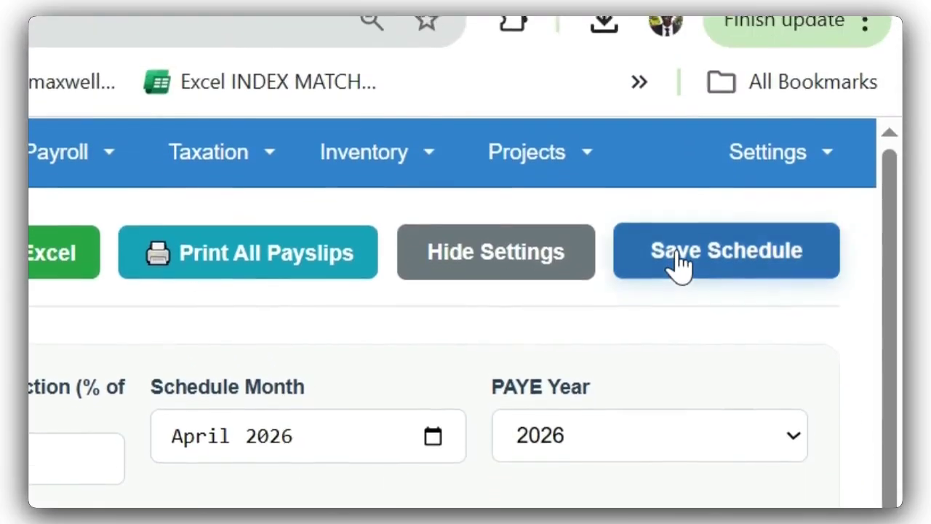
left_click(680, 264)
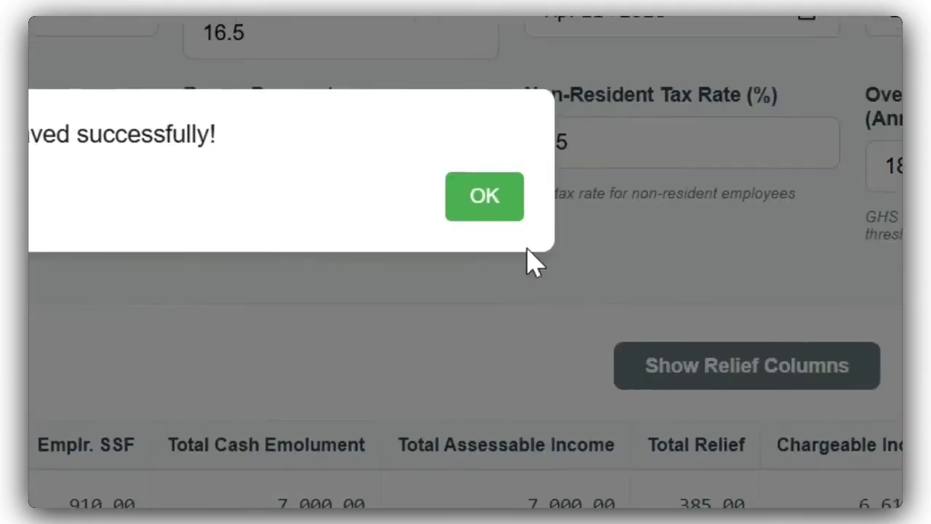
left_click(819, 230)
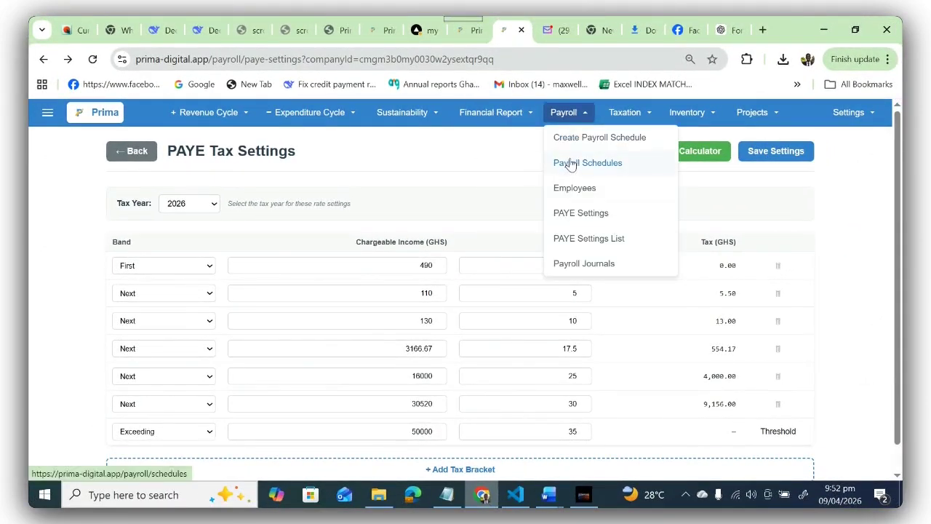
Open the saved April 2026 schedule from the payroll schedules for editing and look over its employee rows
left_click(571, 163)
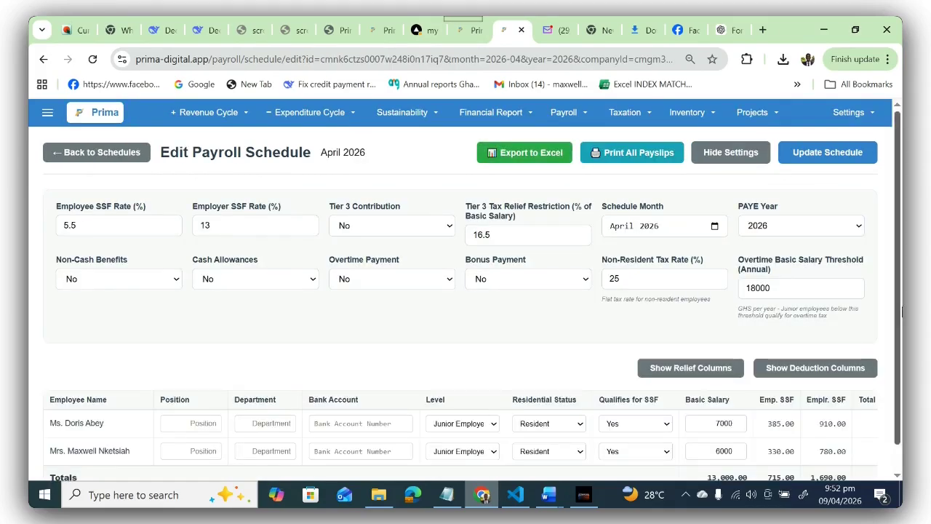
left_click_drag(902, 312, 897, 372)
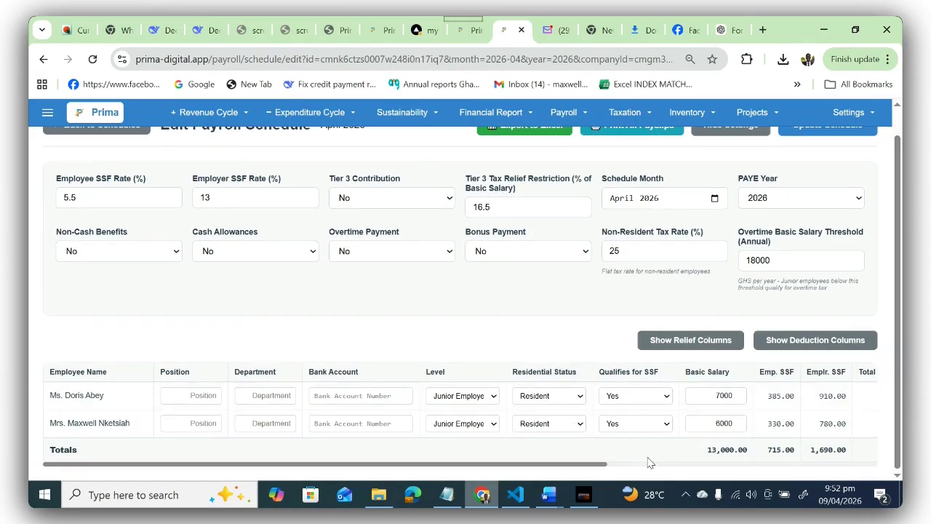
scroll(671, 143, "up", 1)
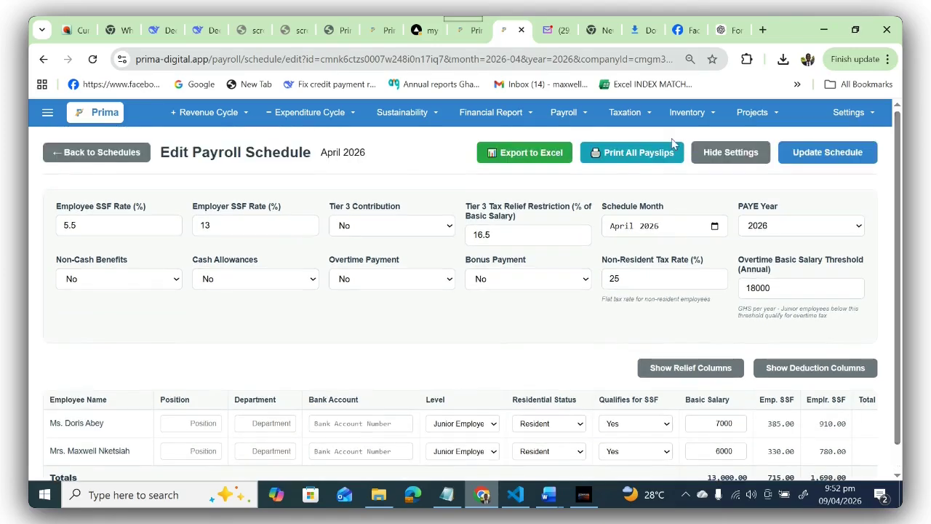
Generate the payslips for all employees in the April 2026 schedule, allowing multiple file downloads
left_click(639, 152)
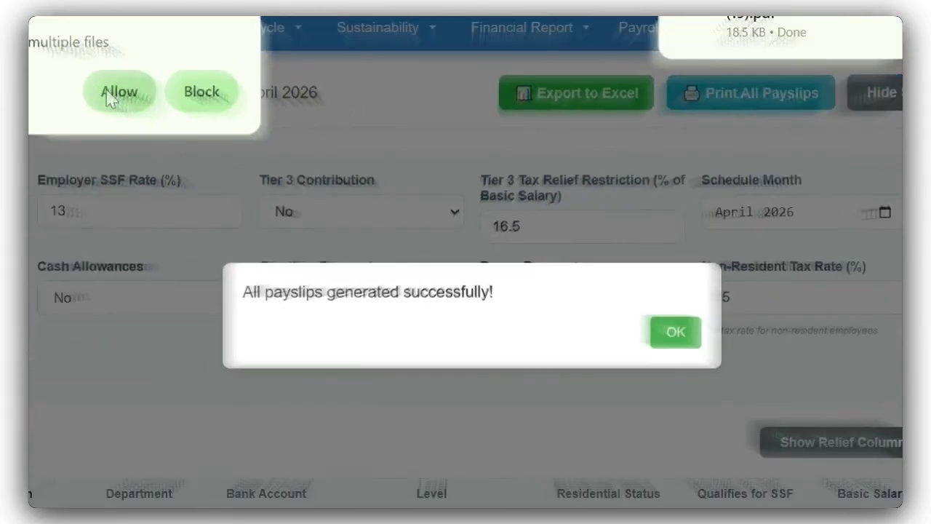
left_click(190, 127)
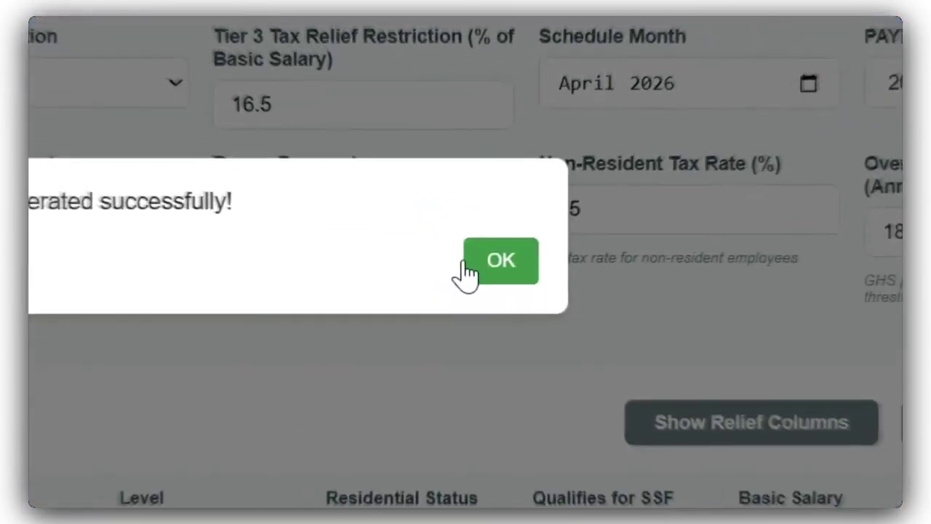
left_click(476, 274)
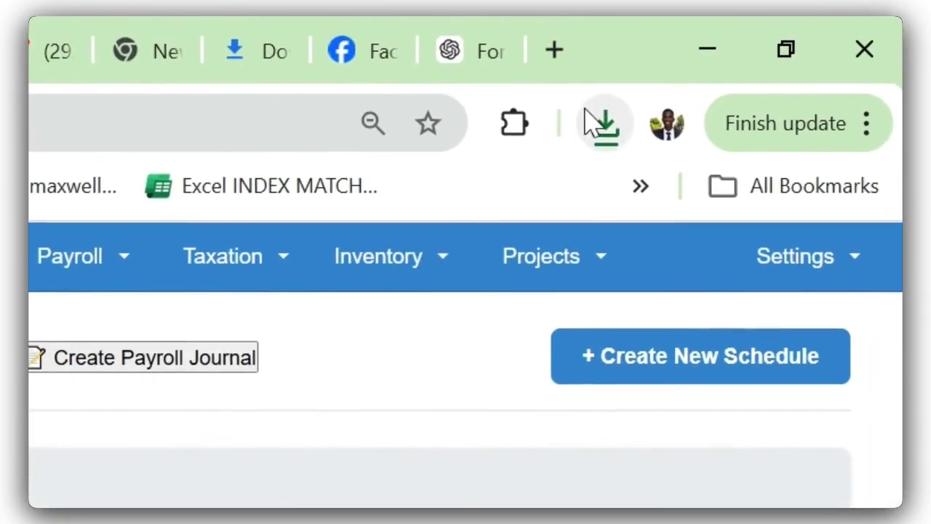
Open the second employee's downloaded April 2026 payslip PDF, look through it, and return to the payroll schedules list
left_click(587, 116)
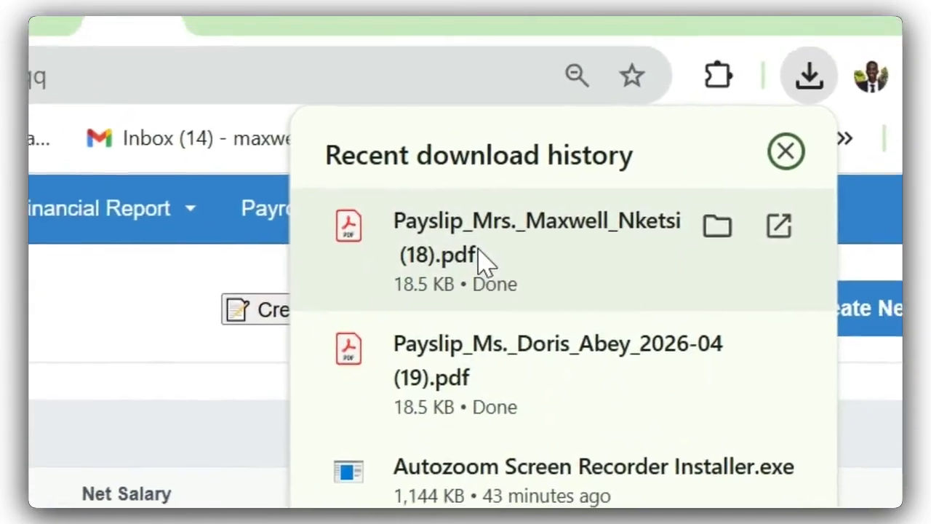
left_click(488, 259)
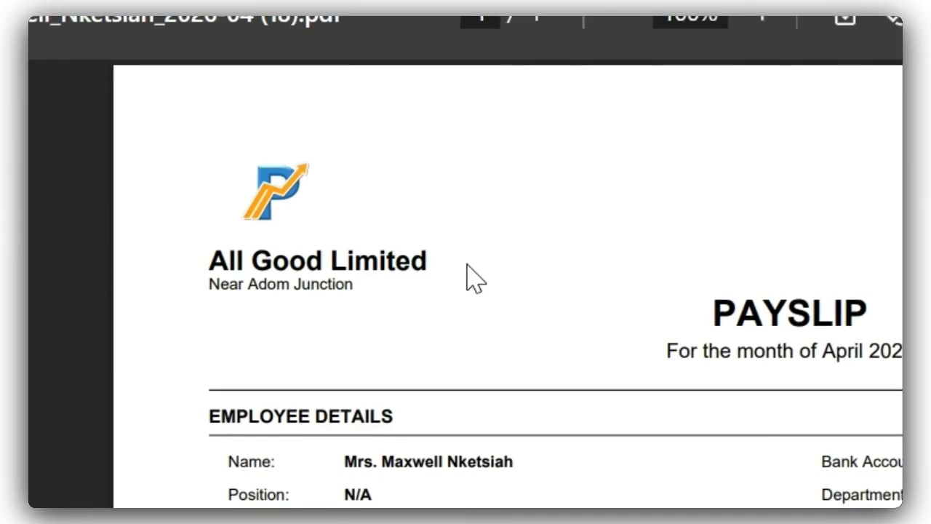
scroll(851, 276, "down", 3)
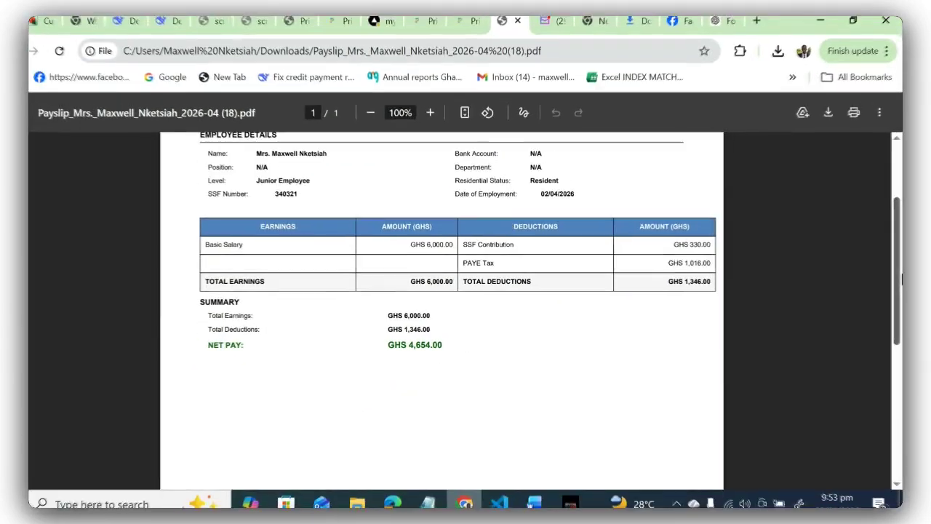
left_click_drag(902, 279, 901, 239)
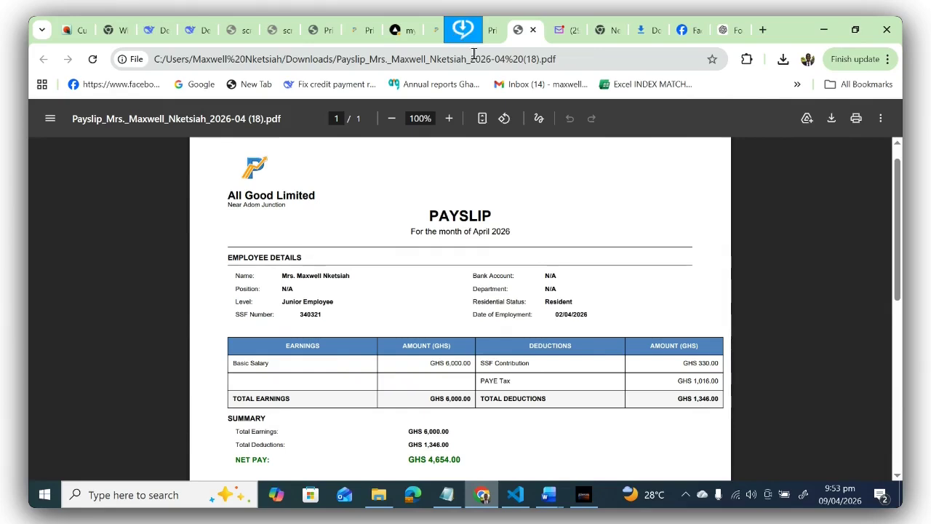
left_click(491, 36)
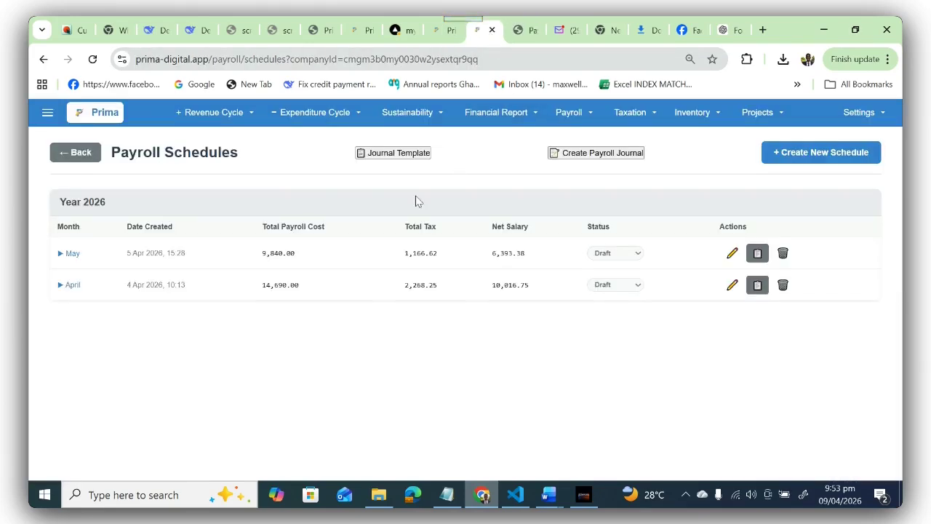